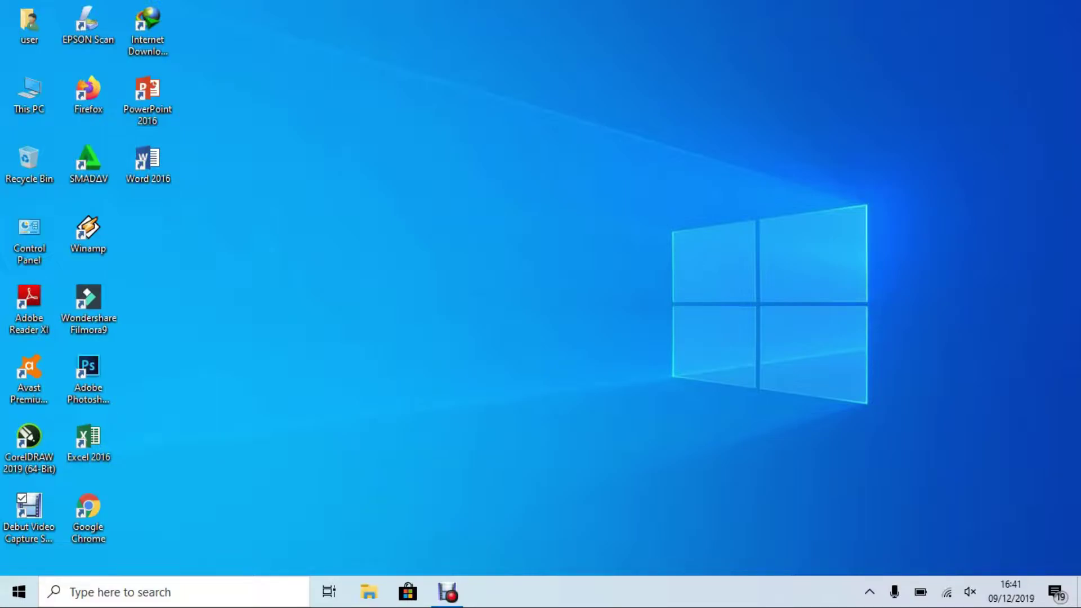
Launch Wondershare Filmora9 and create a new project with the 16:9 widescreen aspect ratio.
{"action": "double_click", "coordinate": [88, 309]}
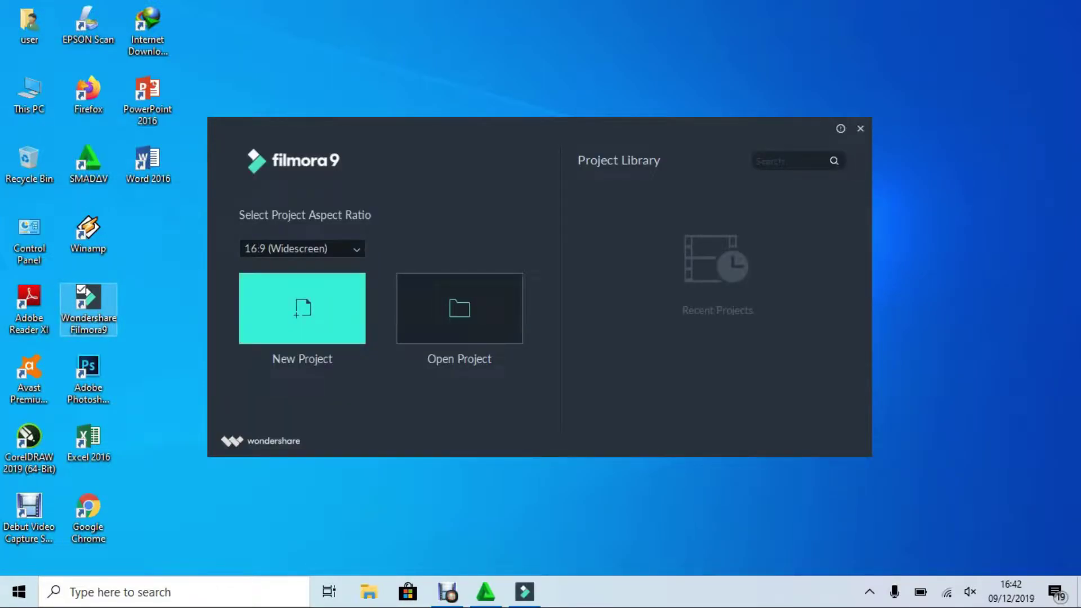
{"action": "left_click", "coordinate": [301, 308]}
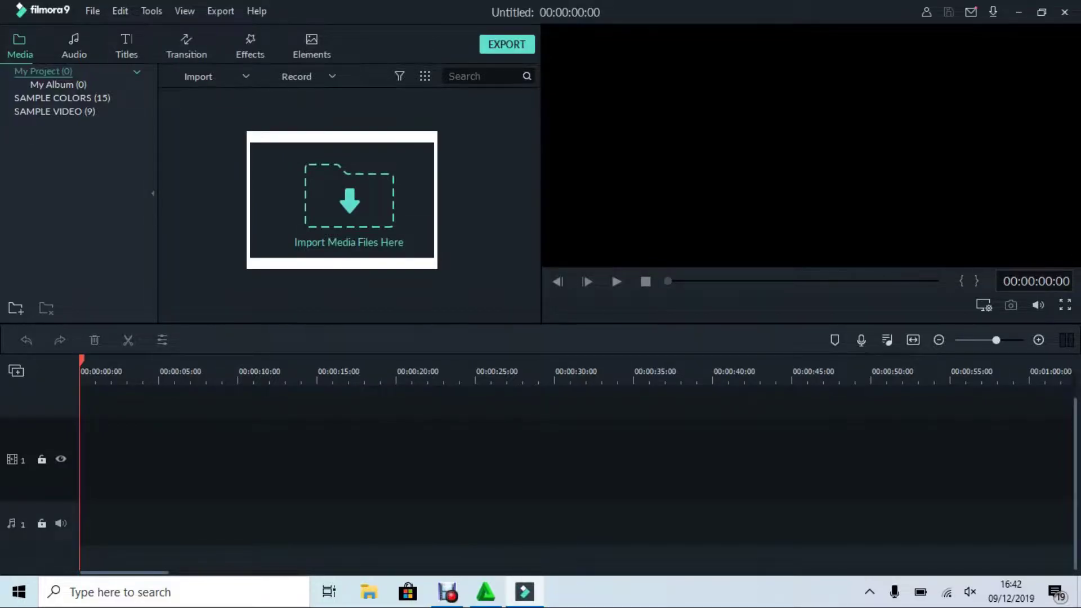
Import the videos VID_20191209_160711 and Subscribe Green screen from the Downloads folder into the project media.
{"action": "left_click", "coordinate": [342, 208]}
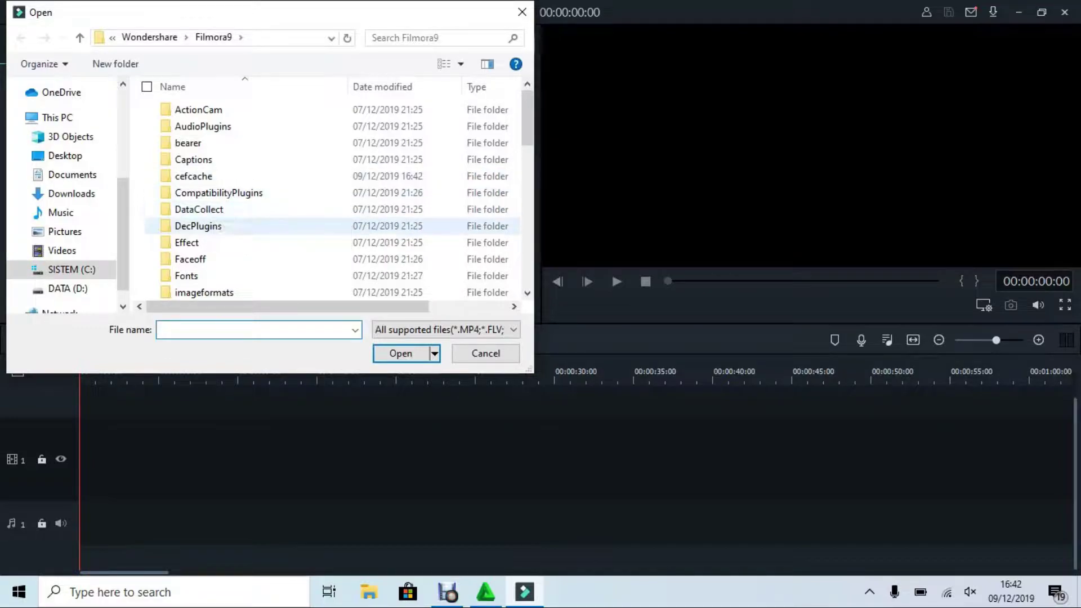
{"action": "scroll", "coordinate": [67, 197], "scroll_direction": "up", "scroll_amount": 1}
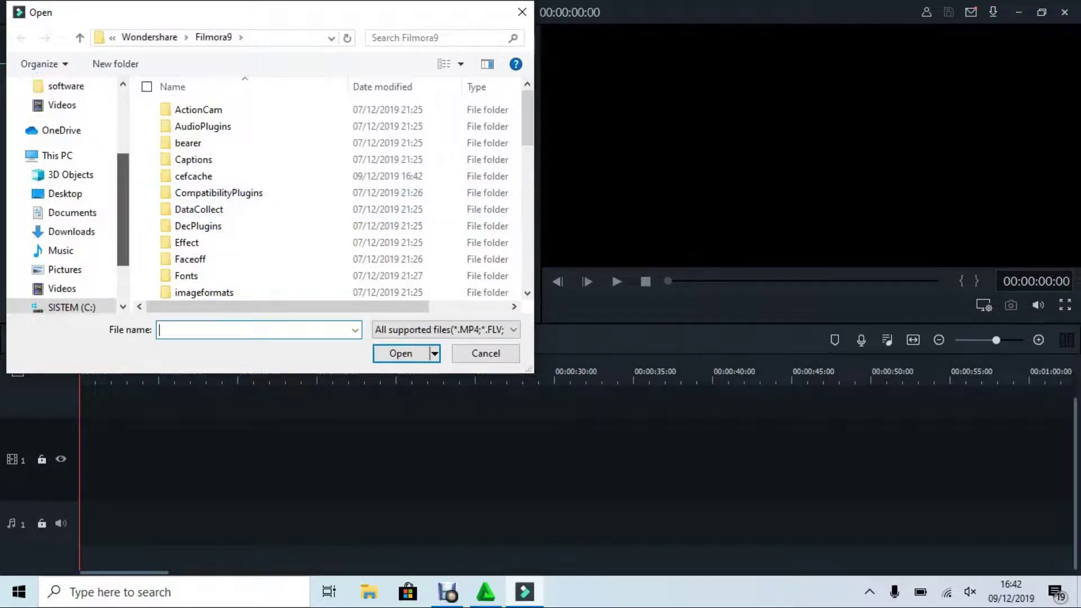
{"action": "scroll", "coordinate": [68, 197], "scroll_direction": "up", "scroll_amount": 2}
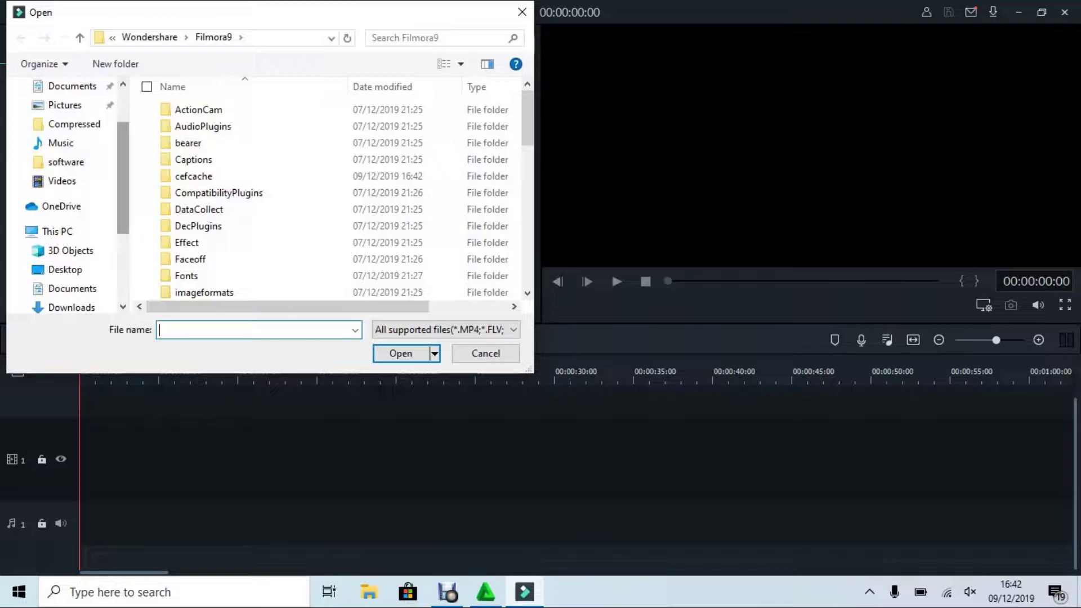
{"action": "scroll", "coordinate": [68, 197], "scroll_direction": "up", "scroll_amount": 2}
{"action": "scroll", "coordinate": [67, 197], "scroll_direction": "down", "scroll_amount": 1}
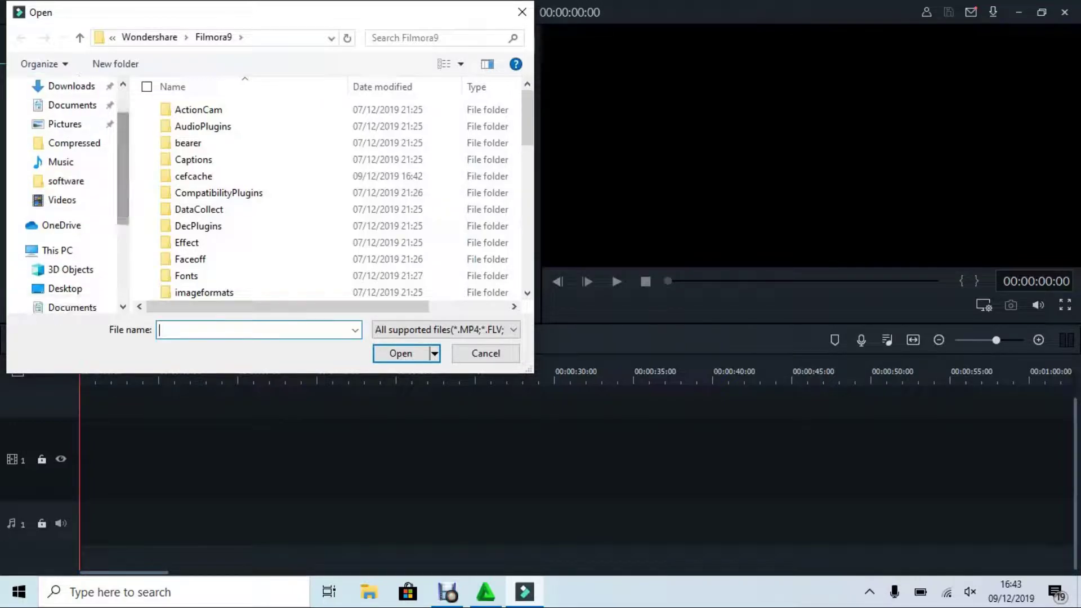
{"action": "left_click", "coordinate": [71, 86]}
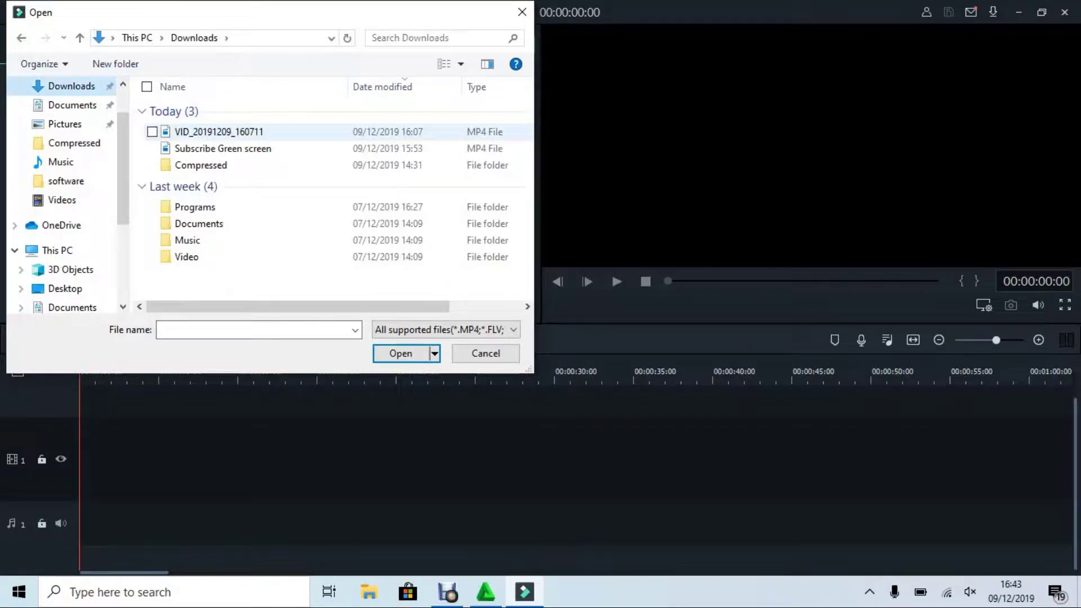
{"action": "left_click", "coordinate": [219, 132]}
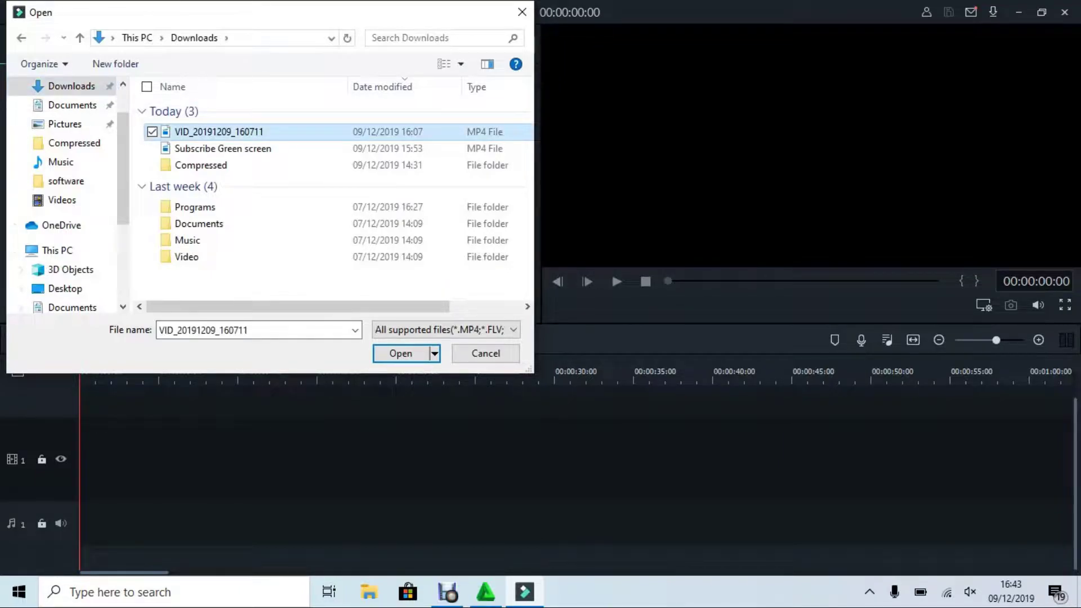
{"action": "left_click", "coordinate": [152, 148]}
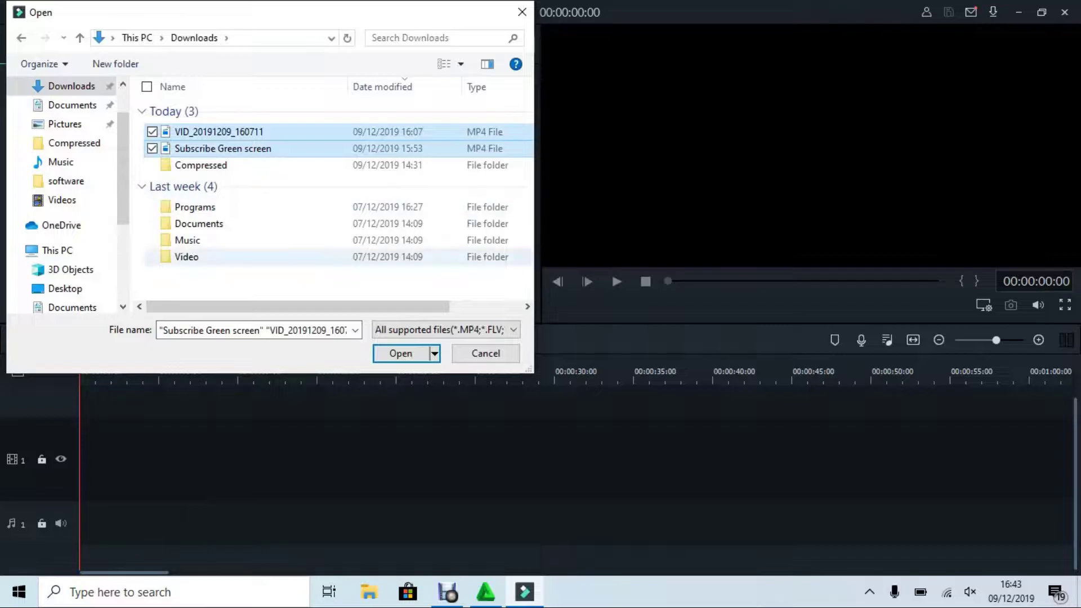
{"action": "left_click", "coordinate": [400, 352]}
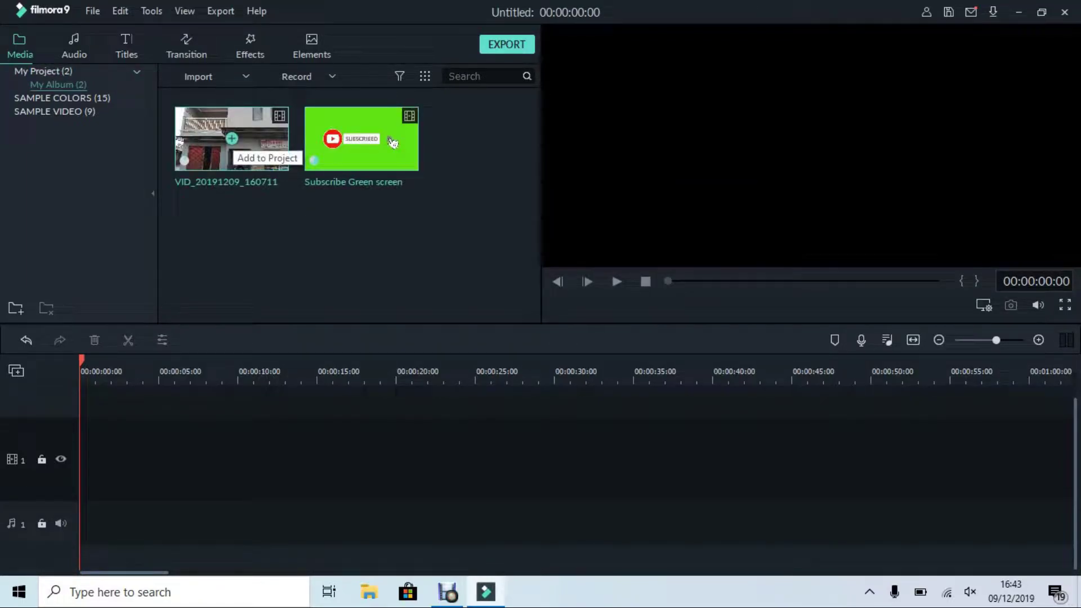
Add VID_20191209_160711 to the timeline with project settings matched to the media, and place the playhead at 00:00:00:45.
{"action": "left_click", "coordinate": [231, 139]}
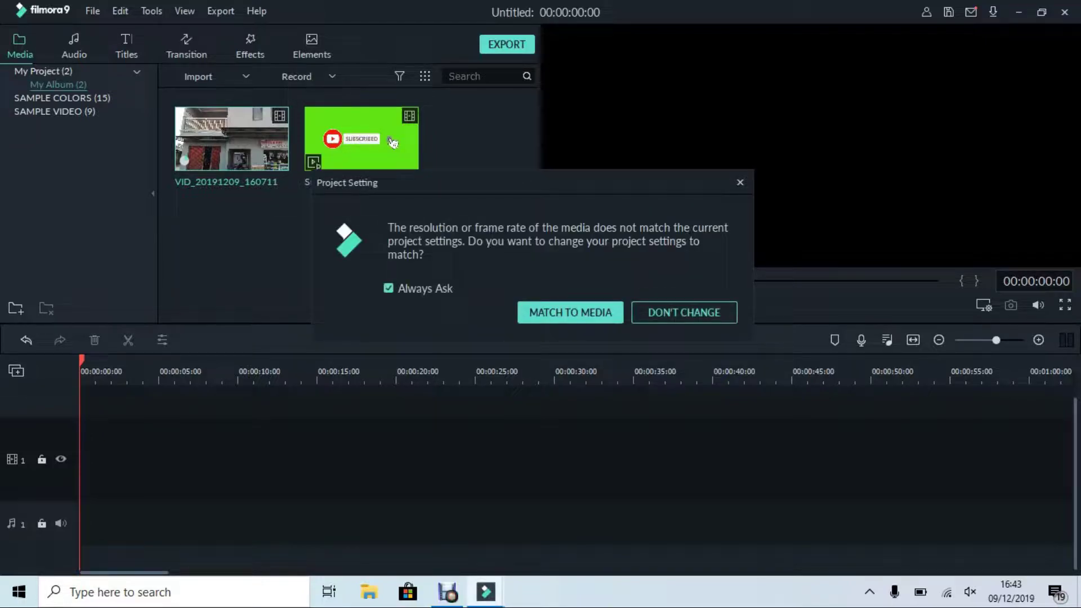
{"action": "left_click", "coordinate": [569, 313]}
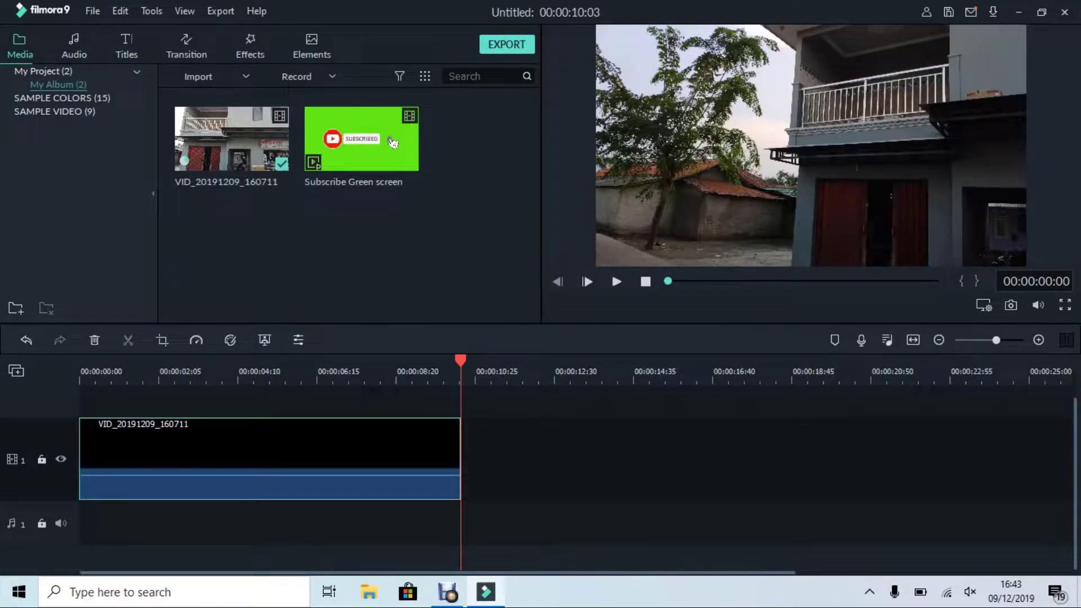
{"action": "left_click_drag", "start_coordinate": [460, 360], "coordinate": [232, 361]}
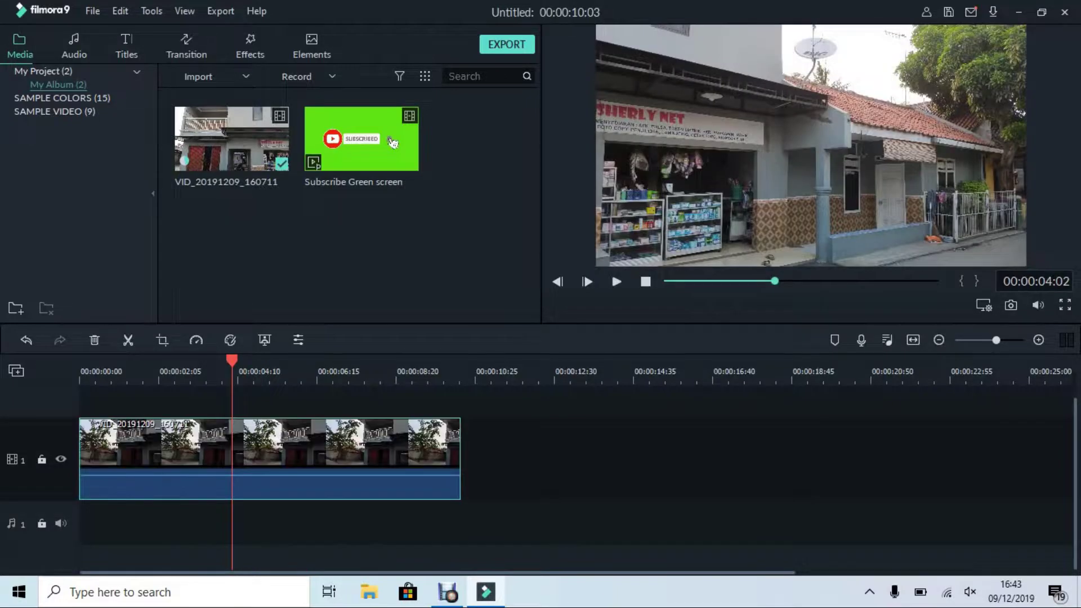
{"action": "left_click_drag", "start_coordinate": [232, 361], "coordinate": [106, 360]}
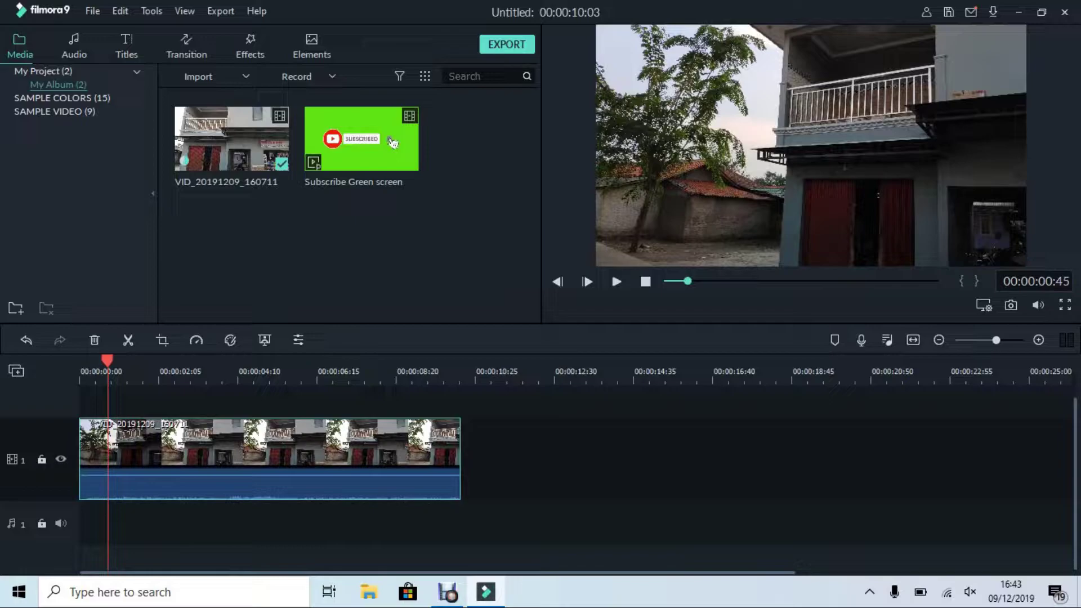
{"action": "mouse_move", "coordinate": [393, 142]}
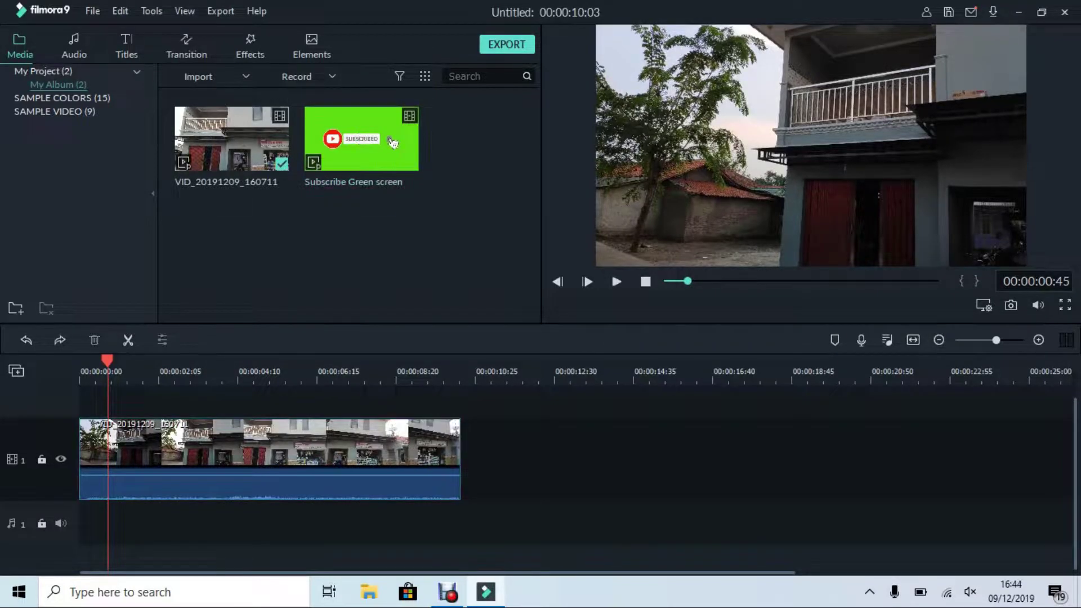
Add a video track and place the Subscribe Green screen clip above the main video, starting at the playhead.
{"action": "left_click", "coordinate": [16, 370]}
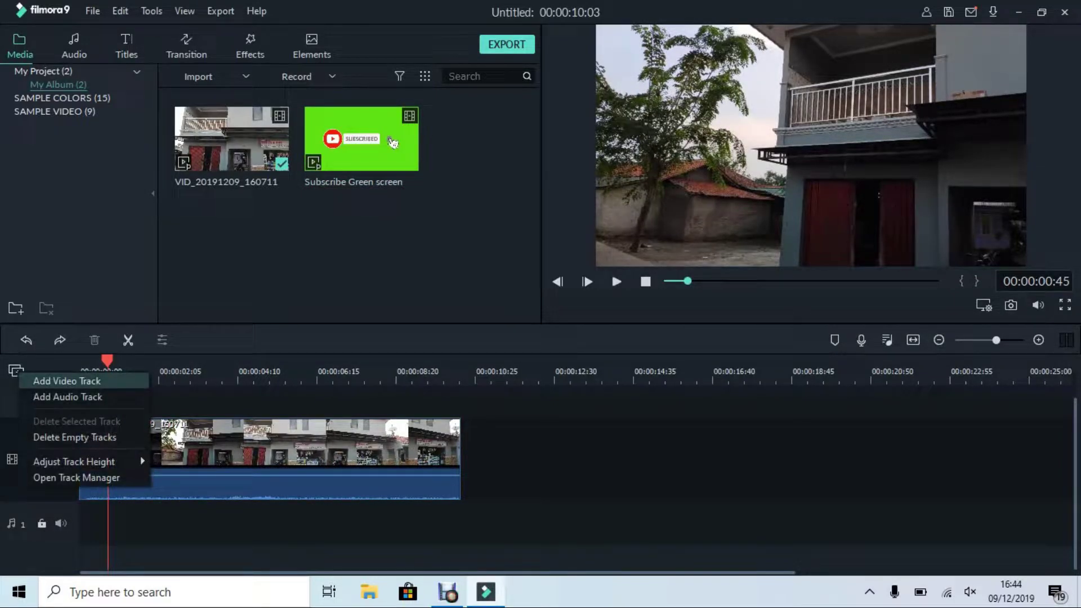
{"action": "left_click", "coordinate": [67, 380]}
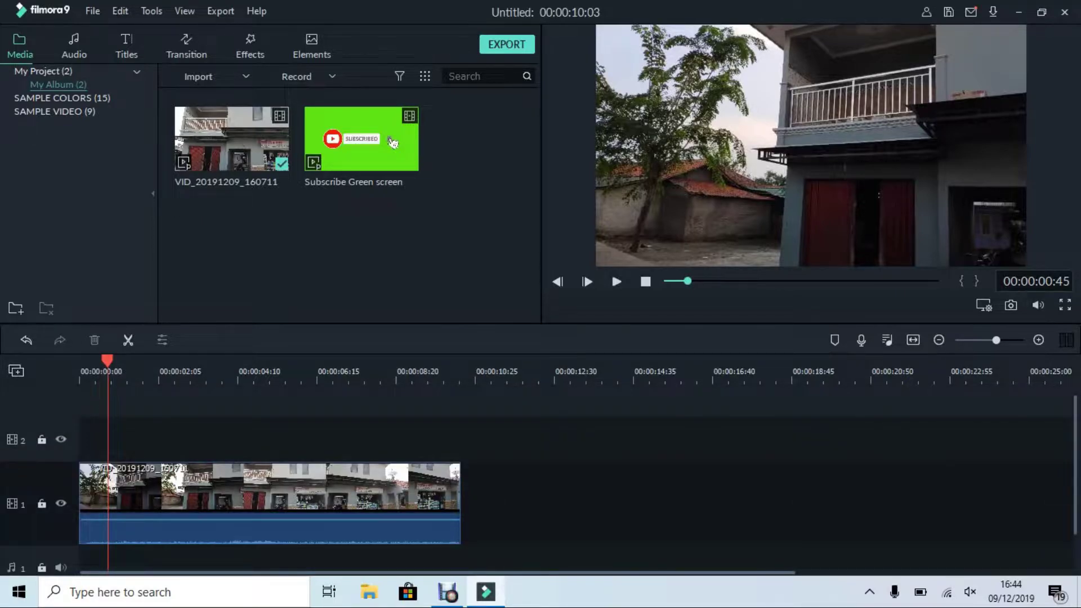
{"action": "left_click", "coordinate": [269, 487]}
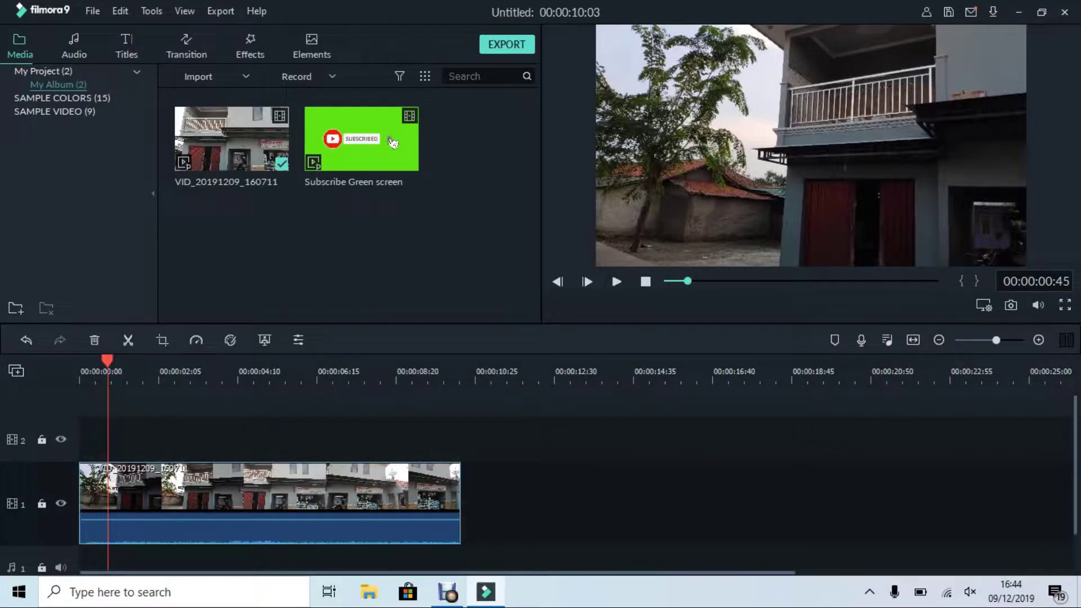
{"action": "mouse_move", "coordinate": [393, 142]}
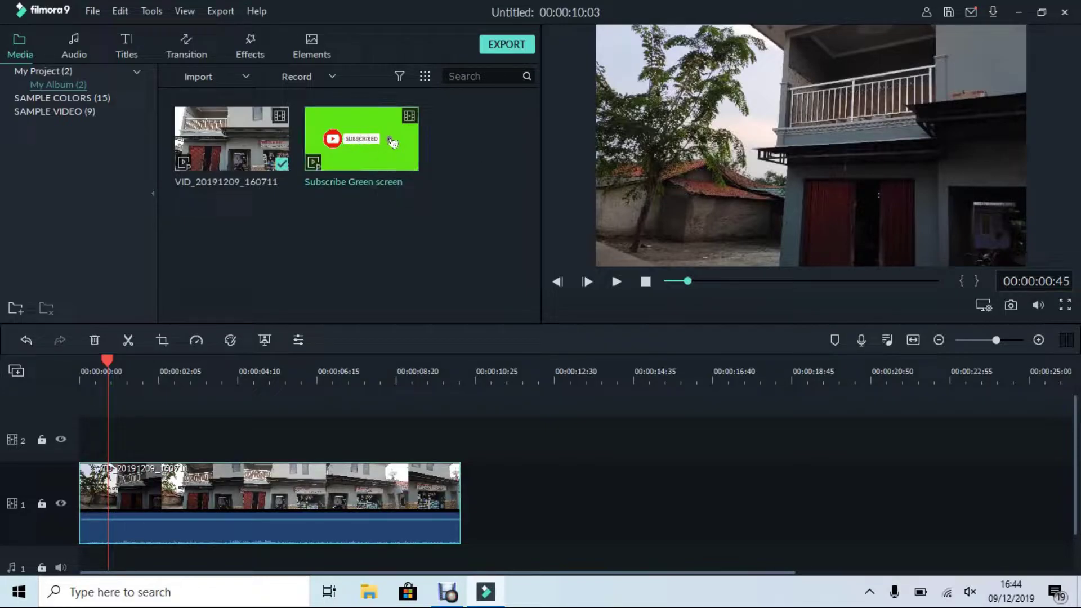
{"action": "left_click_drag", "start_coordinate": [392, 142], "coordinate": [310, 405]}
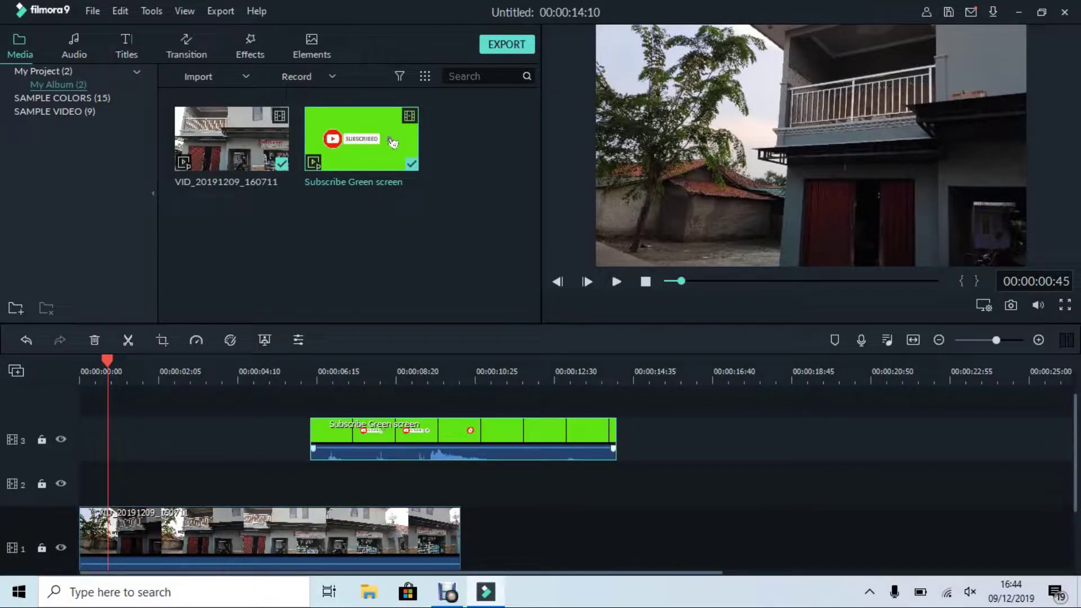
{"action": "mouse_move", "coordinate": [463, 439]}
{"action": "left_mouse_down"}
{"action": "mouse_move", "coordinate": [229, 433]}
{"action": "mouse_move", "coordinate": [258, 433]}
{"action": "left_mouse_up"}
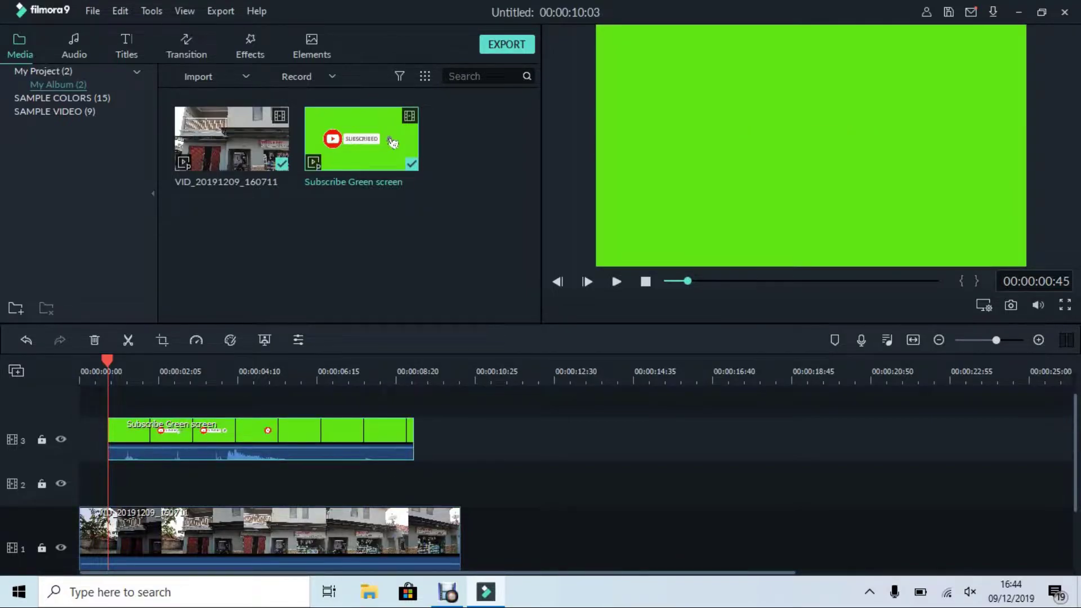
Enable Chroma Key on the Subscribe Green screen clip and play the preview up to 00:00:02:06.
{"action": "key", "text": "alt+e"}
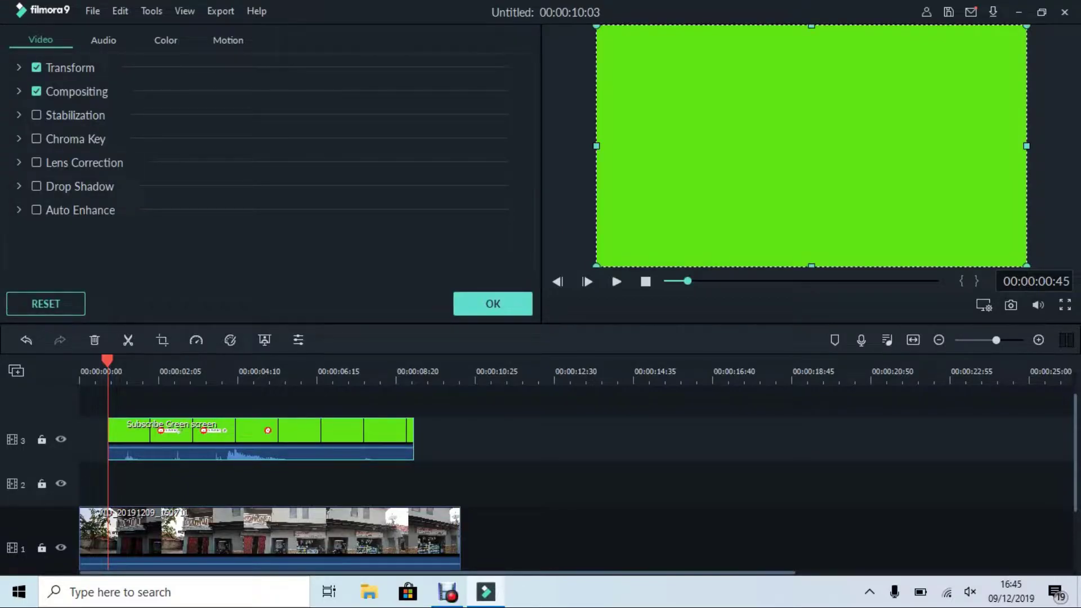
{"action": "left_click", "coordinate": [36, 138]}
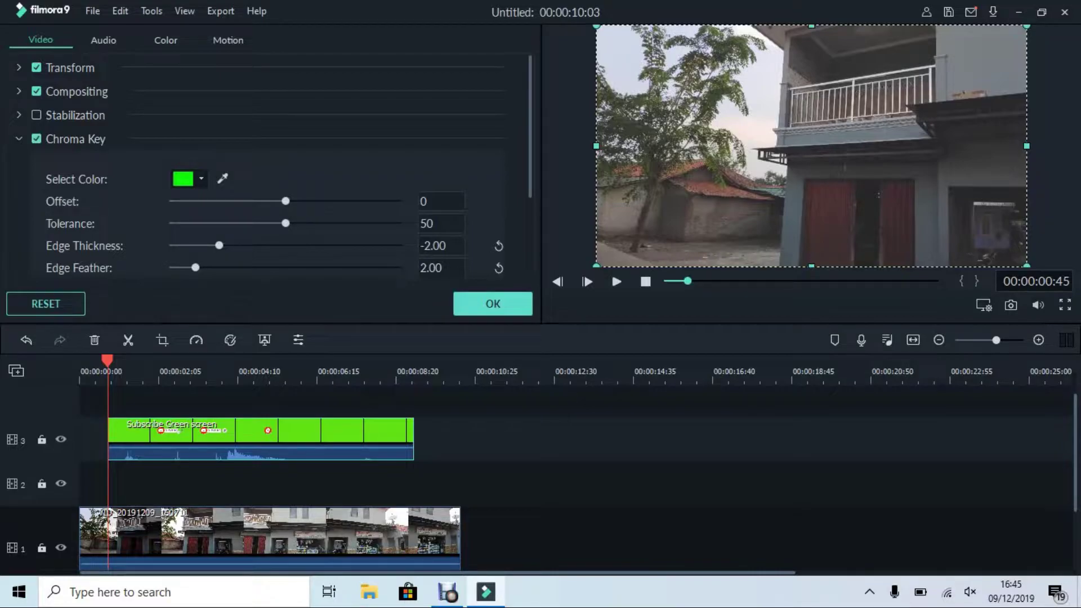
{"action": "key", "text": "space"}
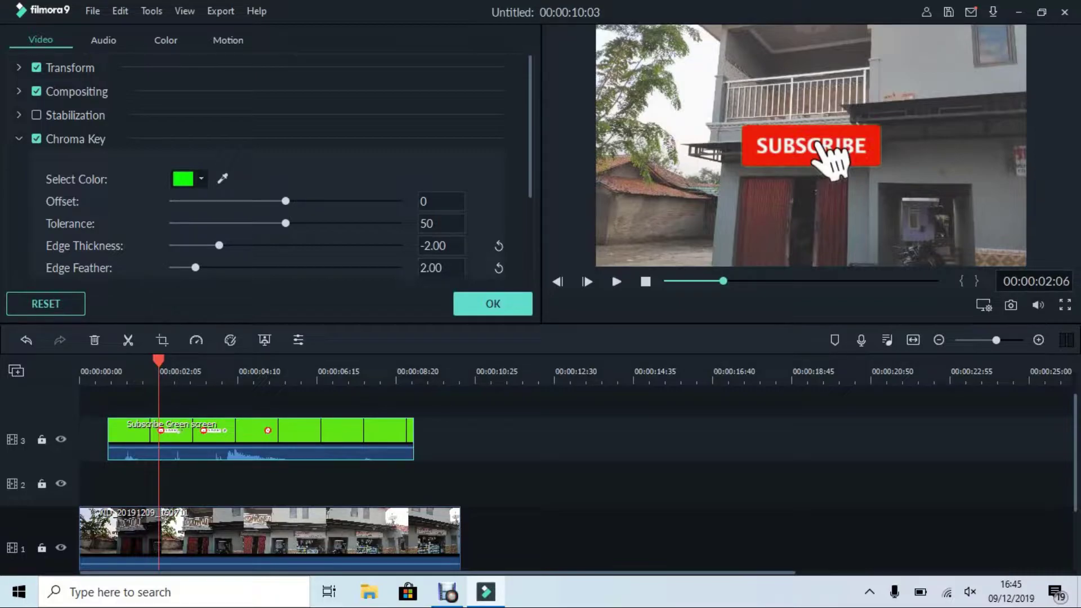
{"action": "left_click", "coordinate": [201, 179]}
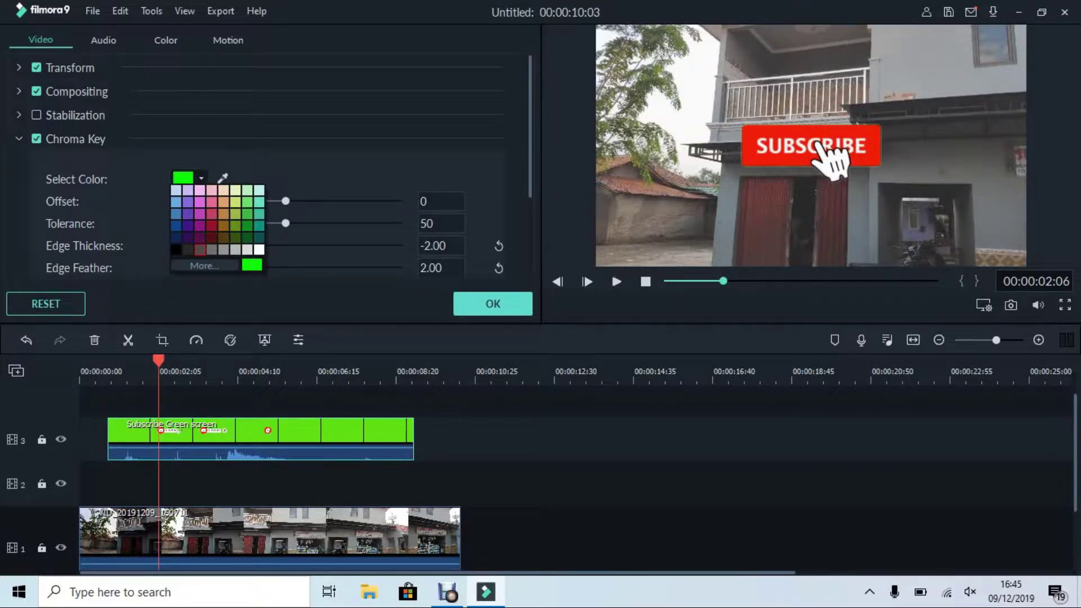
{"action": "left_click", "coordinate": [204, 265]}
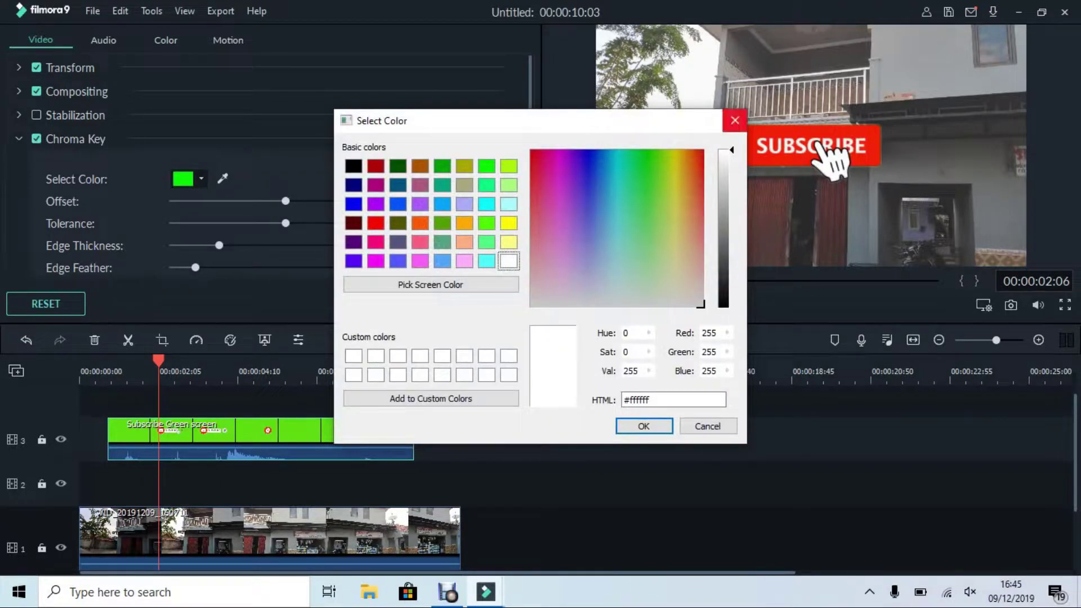
{"action": "key", "text": "Escape"}
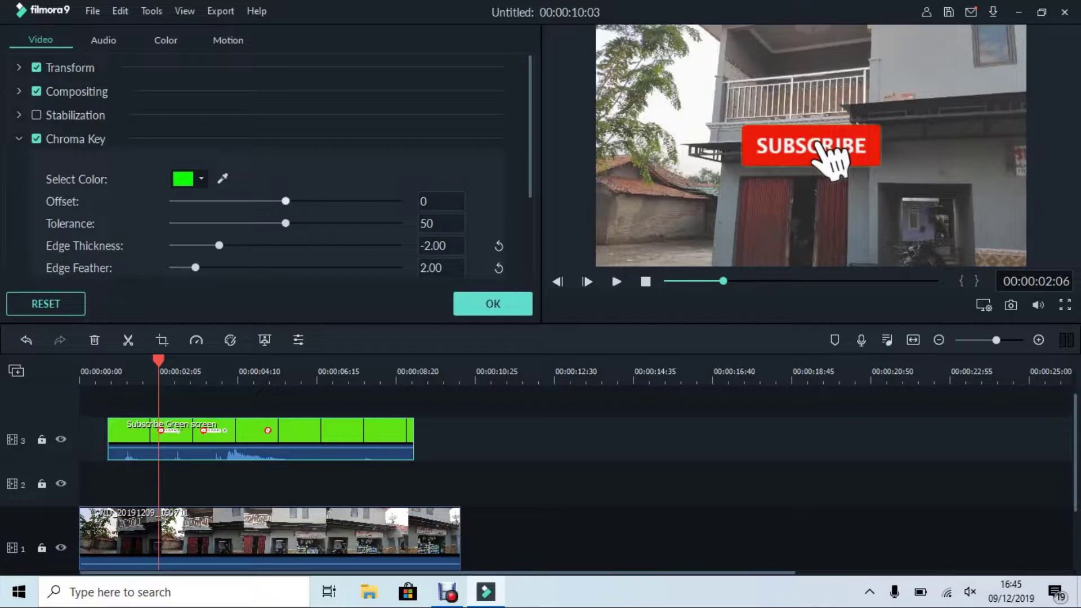
Set the Chroma Key offset to 18 and the tolerance to 54.
{"action": "mouse_move", "coordinate": [286, 201]}
{"action": "left_mouse_down"}
{"action": "mouse_move", "coordinate": [313, 201]}
{"action": "mouse_move", "coordinate": [302, 201]}
{"action": "left_mouse_up"}
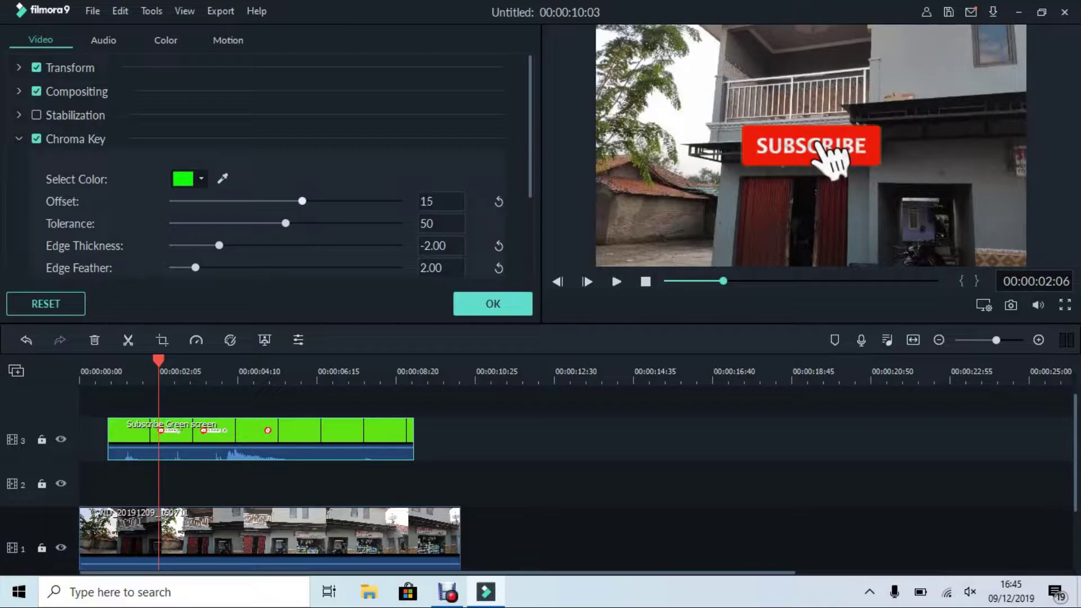
{"action": "mouse_move", "coordinate": [285, 223]}
{"action": "left_mouse_down"}
{"action": "mouse_move", "coordinate": [298, 222]}
{"action": "mouse_move", "coordinate": [275, 223]}
{"action": "mouse_move", "coordinate": [294, 223]}
{"action": "left_mouse_up"}
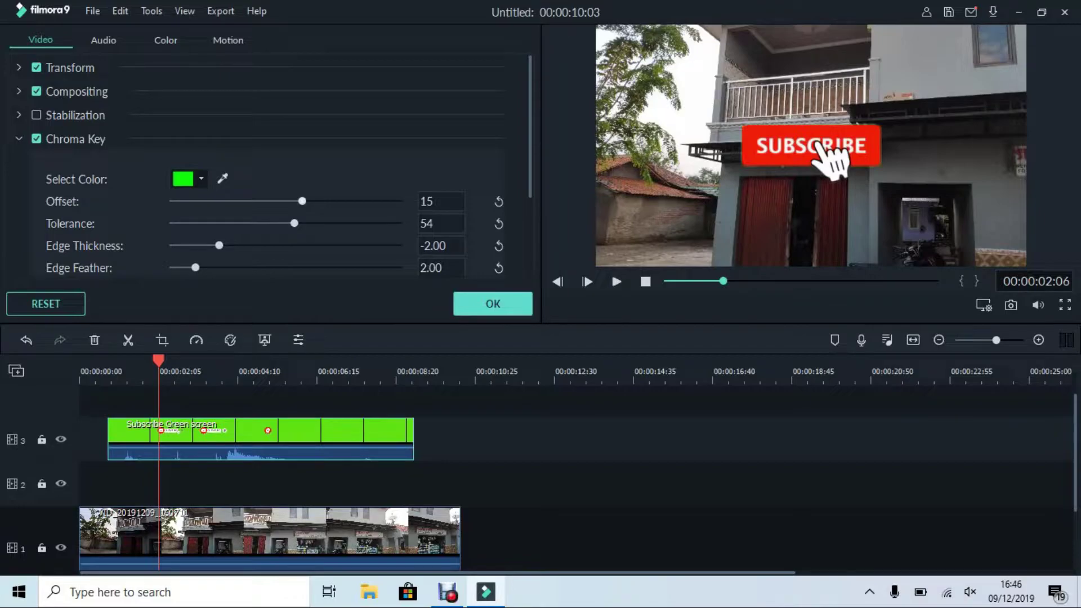
{"action": "left_click_drag", "start_coordinate": [302, 201], "coordinate": [305, 201]}
{"action": "key", "text": "ctrl+z"}
Shrink the Subscribe overlay and move it to the lower left of the video frame, then apply the clip settings.
{"action": "left_click_drag", "start_coordinate": [811, 146], "coordinate": [758, 249]}
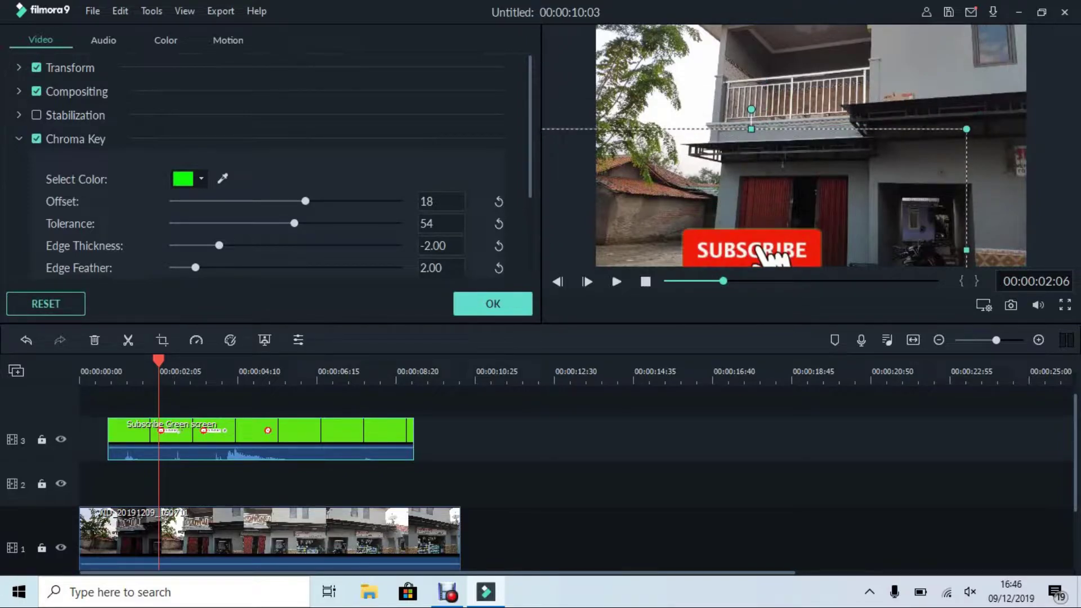
{"action": "left_click_drag", "start_coordinate": [761, 253], "coordinate": [742, 210]}
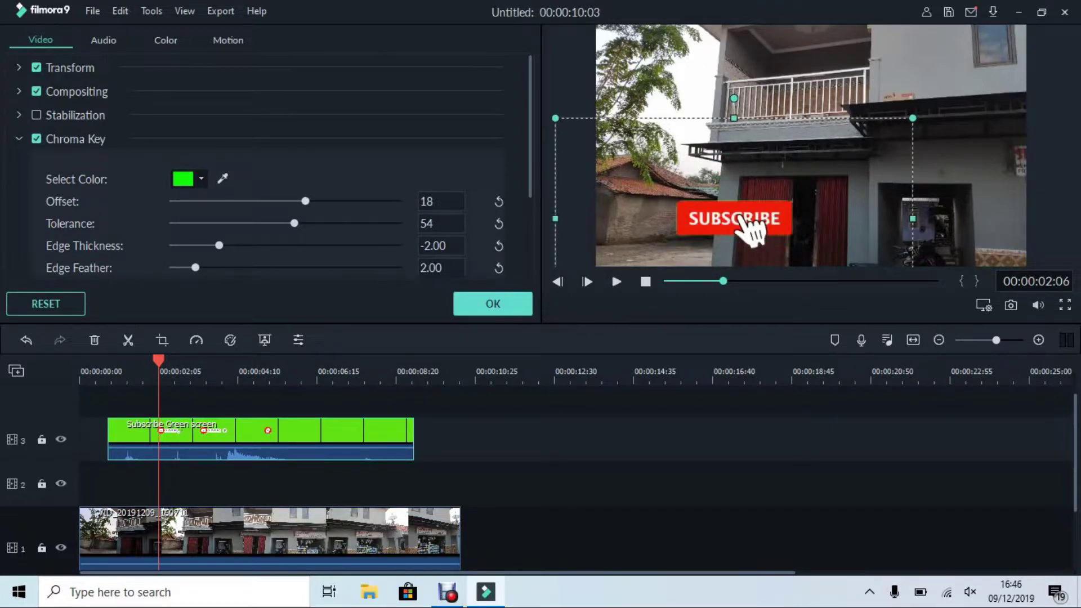
{"action": "left_click_drag", "start_coordinate": [555, 119], "coordinate": [603, 145]}
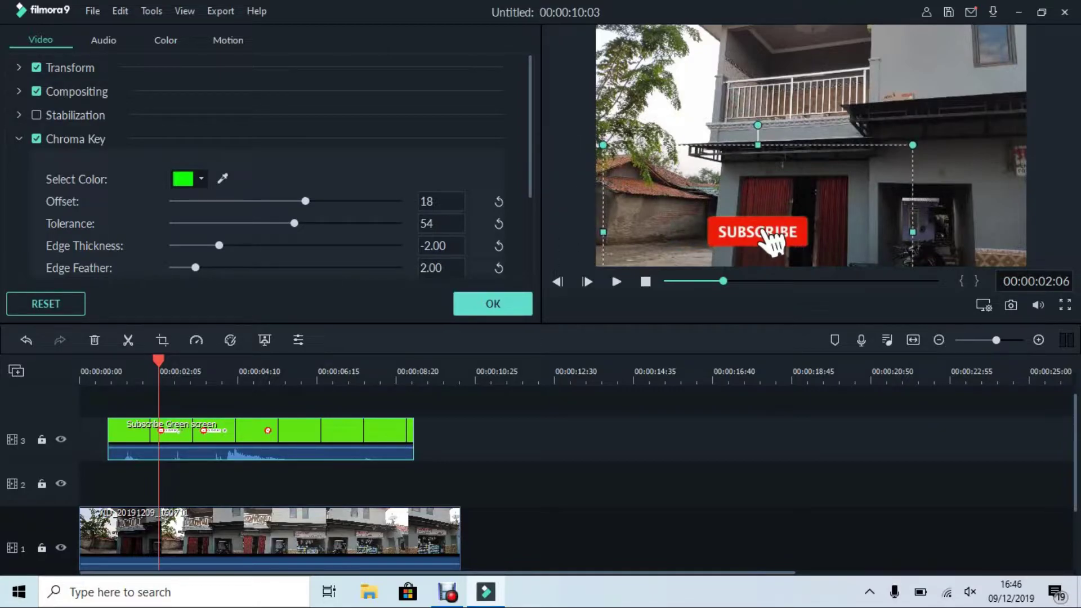
{"action": "left_click_drag", "start_coordinate": [770, 237], "coordinate": [699, 240]}
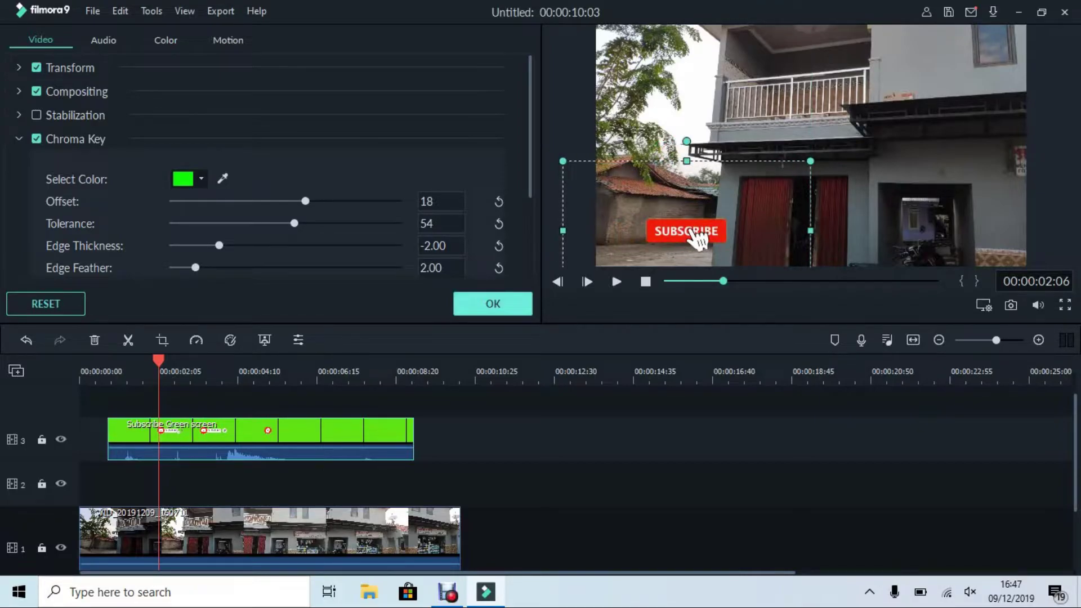
{"action": "left_click", "coordinate": [493, 304]}
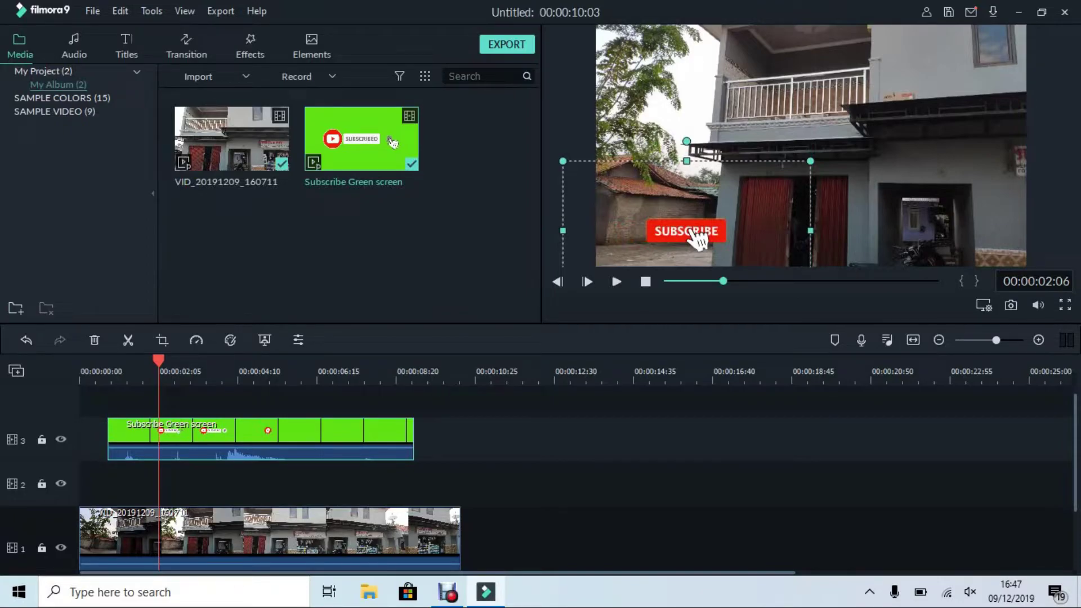
Move the playhead back to the beginning of the timeline, at 00:00:00:01.
{"action": "left_click_drag", "start_coordinate": [158, 360], "coordinate": [83, 360]}
{"action": "key", "text": "Left"}
{"action": "key", "text": "Left"}
{"action": "key", "text": "Left"}
{"action": "key", "text": "Left"}
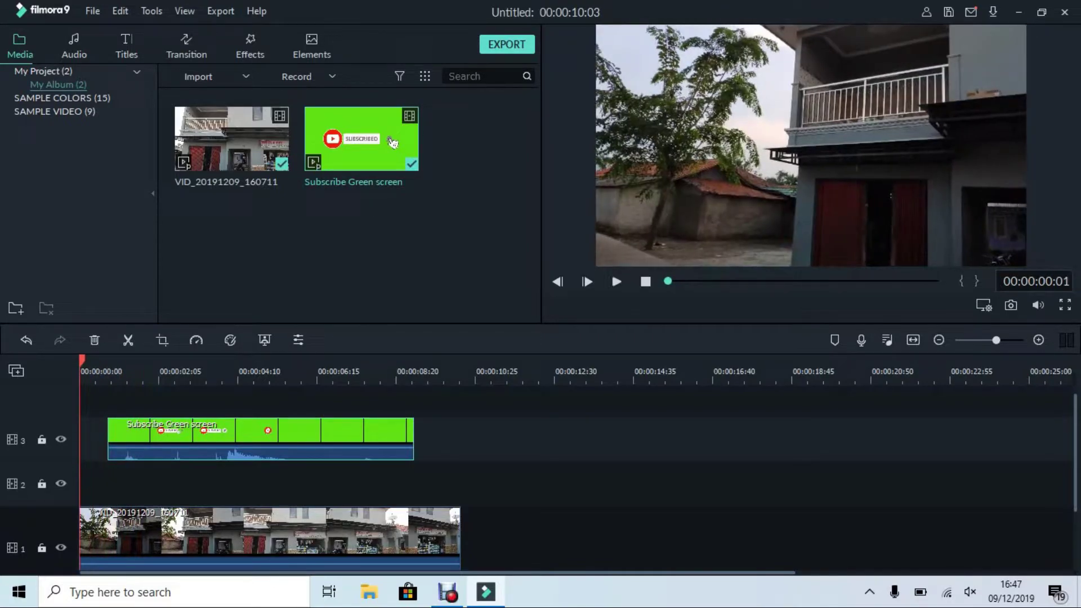
Play the edited video through to its end, and set up a local MP4 export named Tutorial.
{"action": "key", "text": "space"}
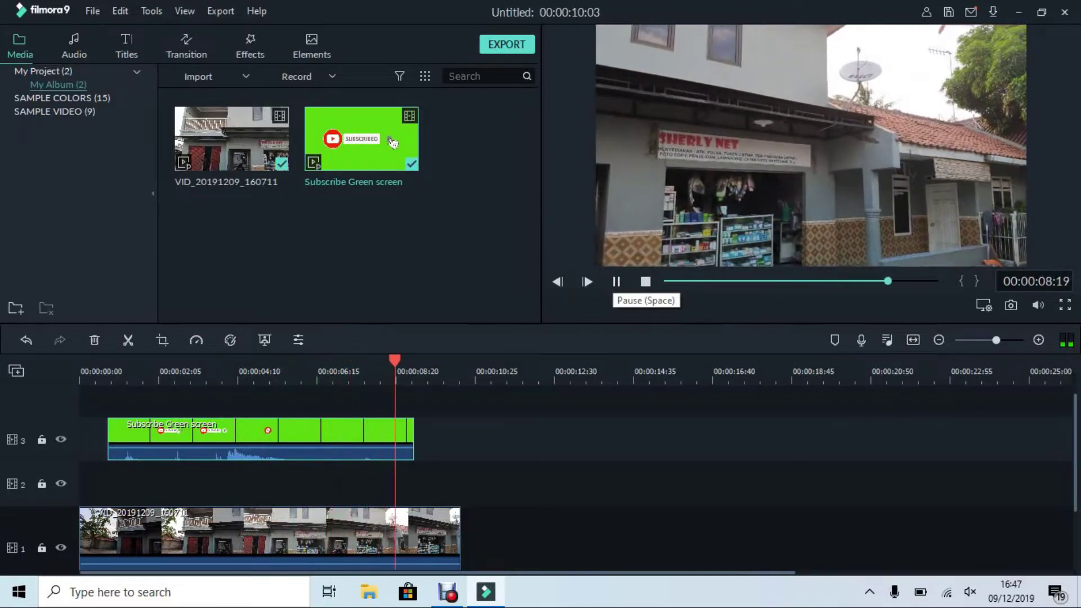
{"action": "key", "text": "ctrl+e"}
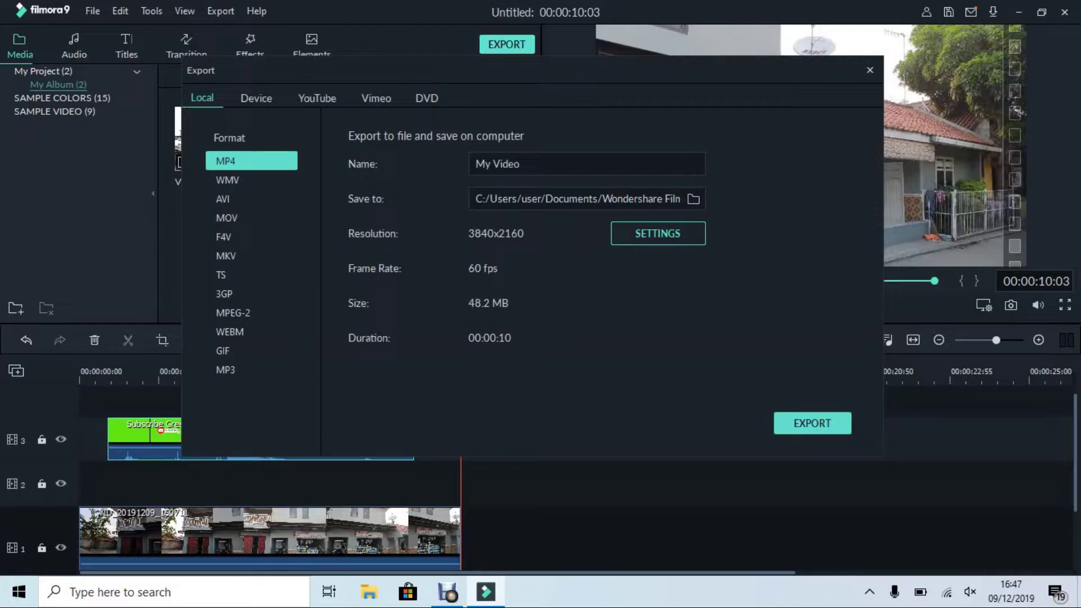
{"action": "key", "text": "BackSpace"}
{"action": "key", "text": "BackSpace"}
{"action": "key", "text": "BackSpace"}
{"action": "key", "text": "BackSpace"}
{"action": "key", "text": "BackSpace"}
{"action": "key", "text": "BackSpace"}
{"action": "key", "text": "BackSpace"}
{"action": "key", "text": "BackSpace"}
{"action": "type", "text": "Tutorial"}
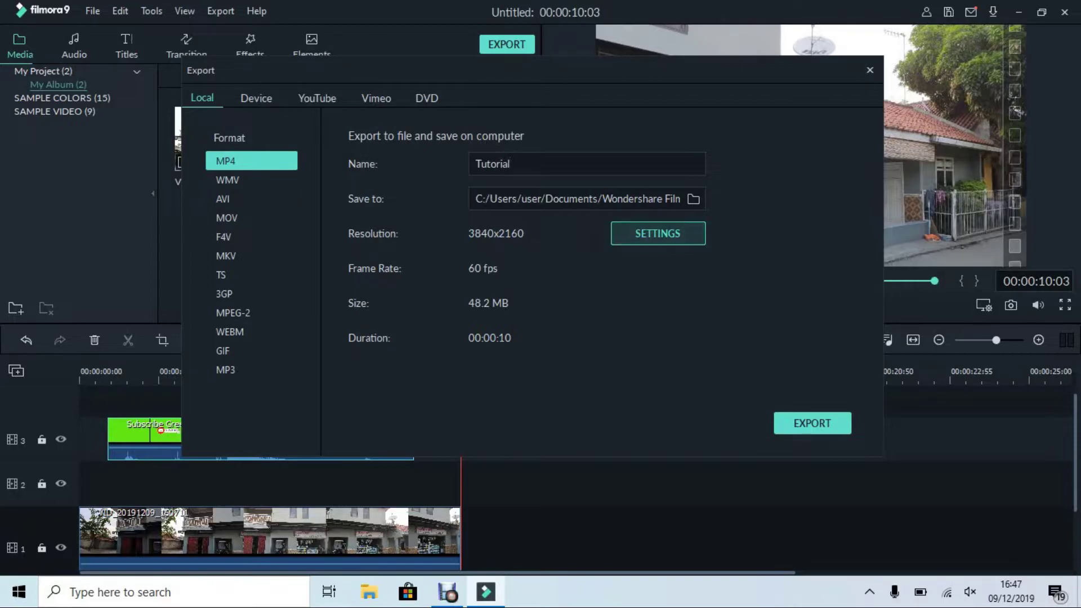
Set the export quality to Best with the 3840x2160 resolution kept, and apply the export settings.
{"action": "left_click", "coordinate": [658, 233]}
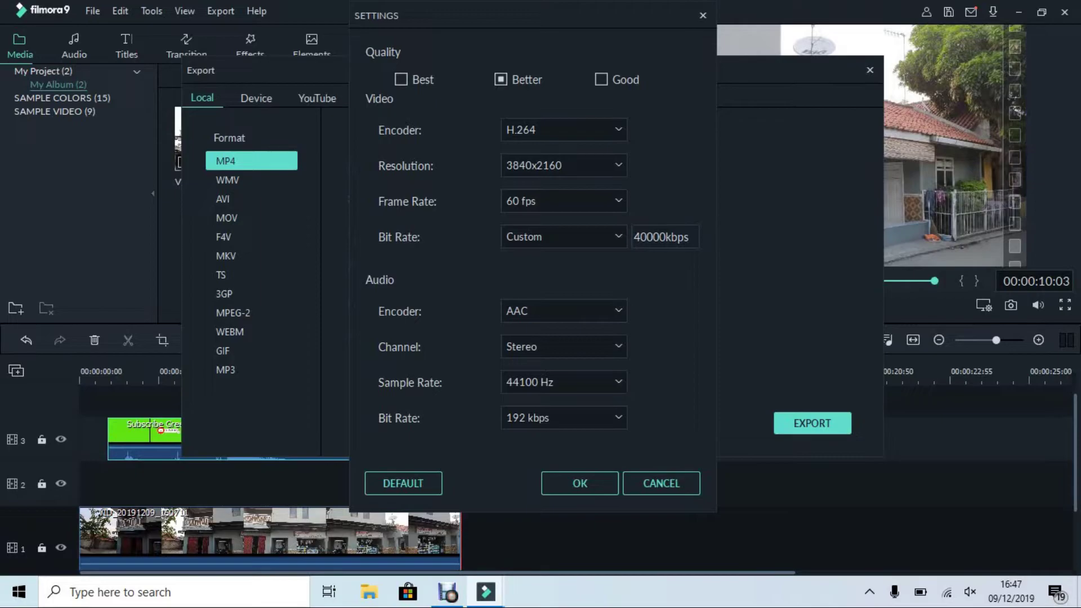
{"action": "left_click", "coordinate": [401, 80]}
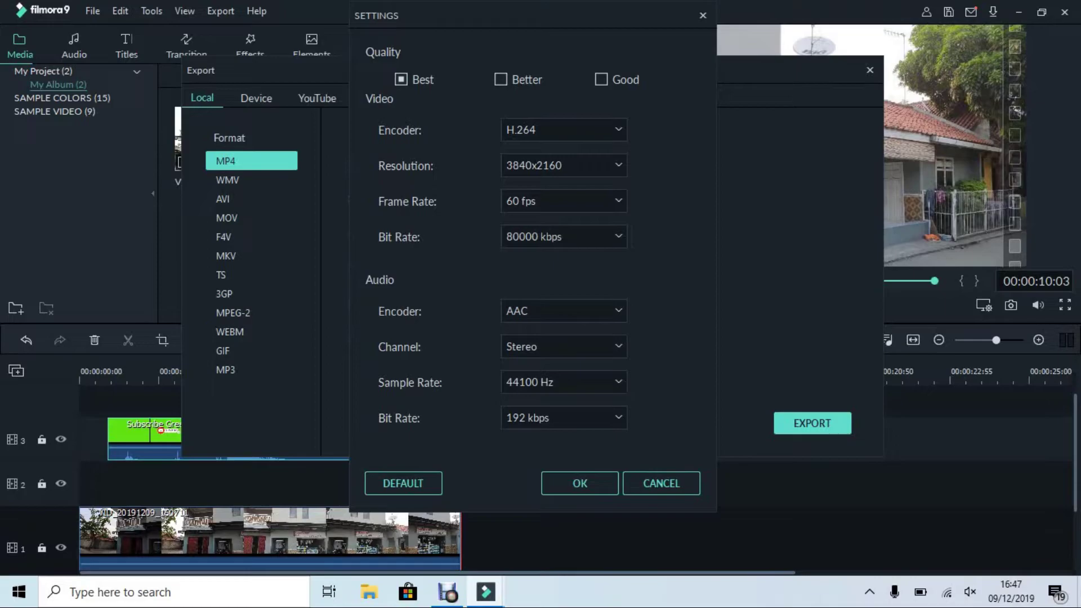
{"action": "left_click", "coordinate": [600, 79]}
{"action": "left_click", "coordinate": [400, 79]}
{"action": "left_click", "coordinate": [563, 165]}
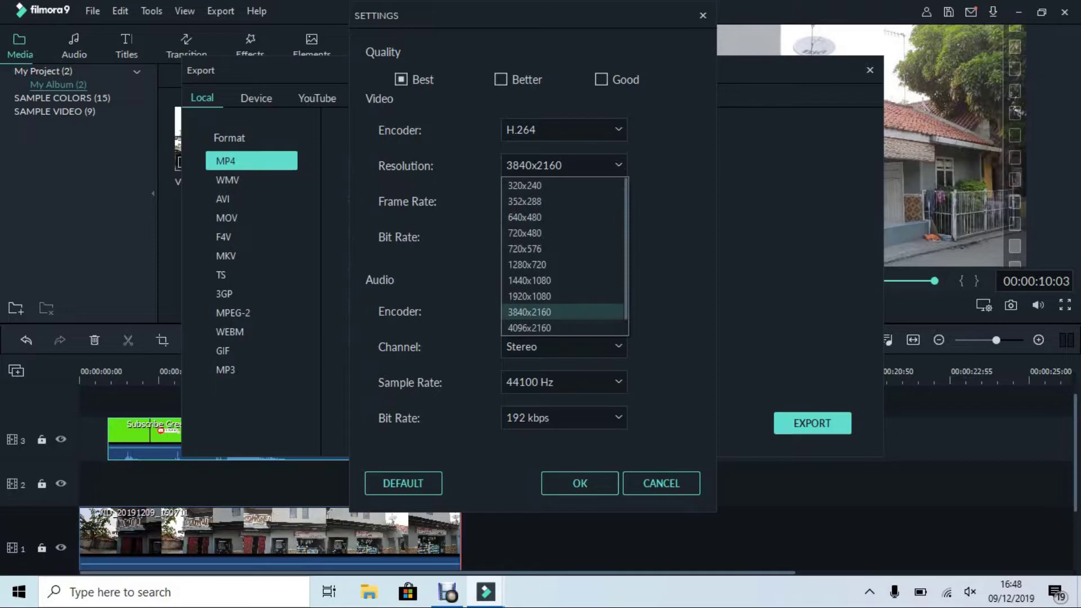
{"action": "key", "text": "Escape"}
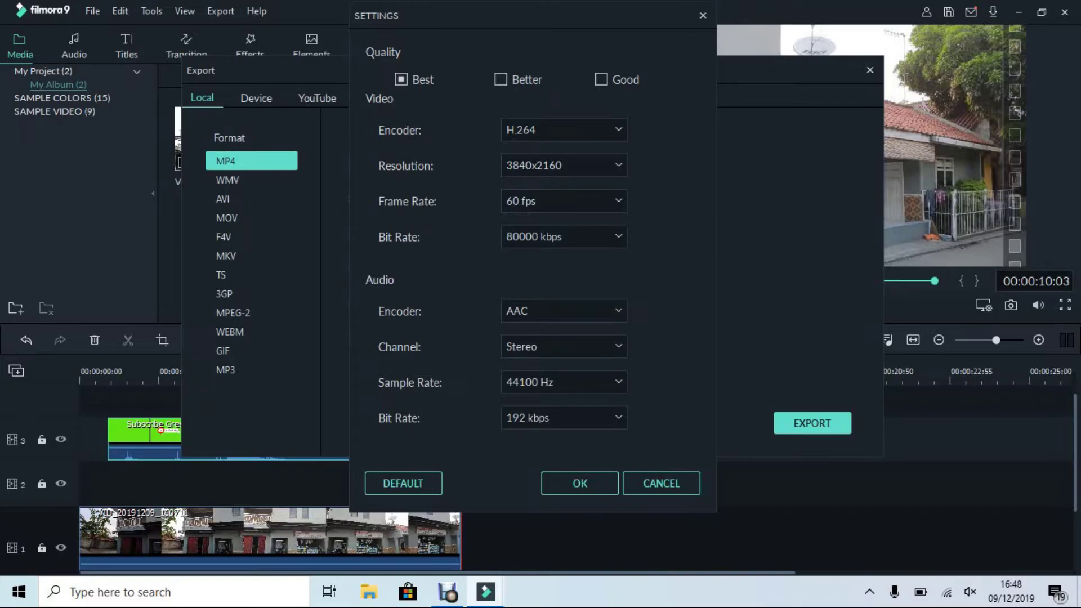
{"action": "left_click", "coordinate": [580, 482]}
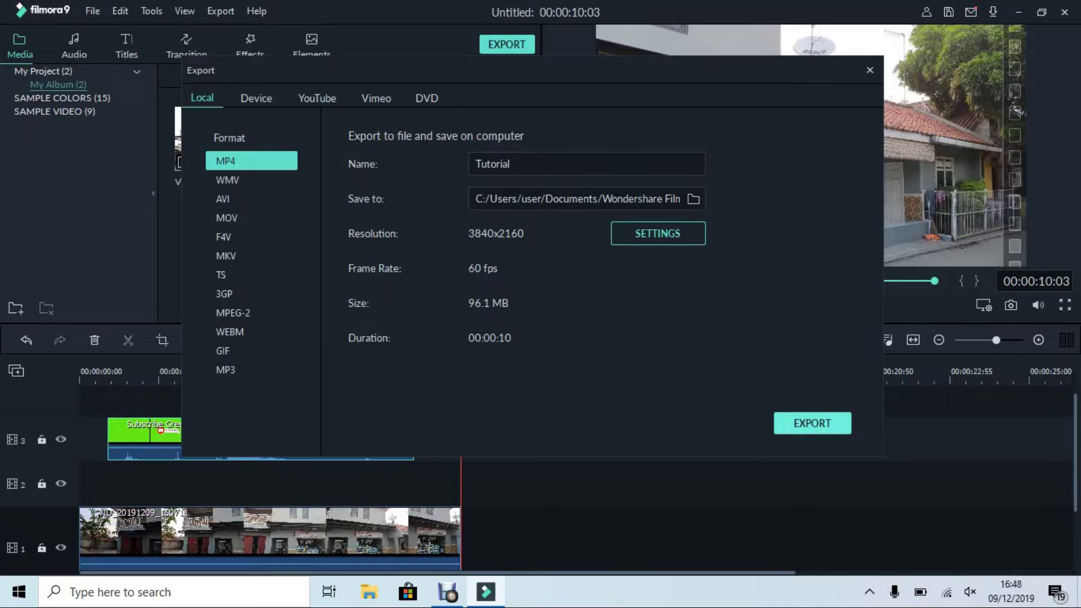
Export the video as Tutorial.mp4 and close the export window once the conversion is done.
{"action": "left_click", "coordinate": [811, 423]}
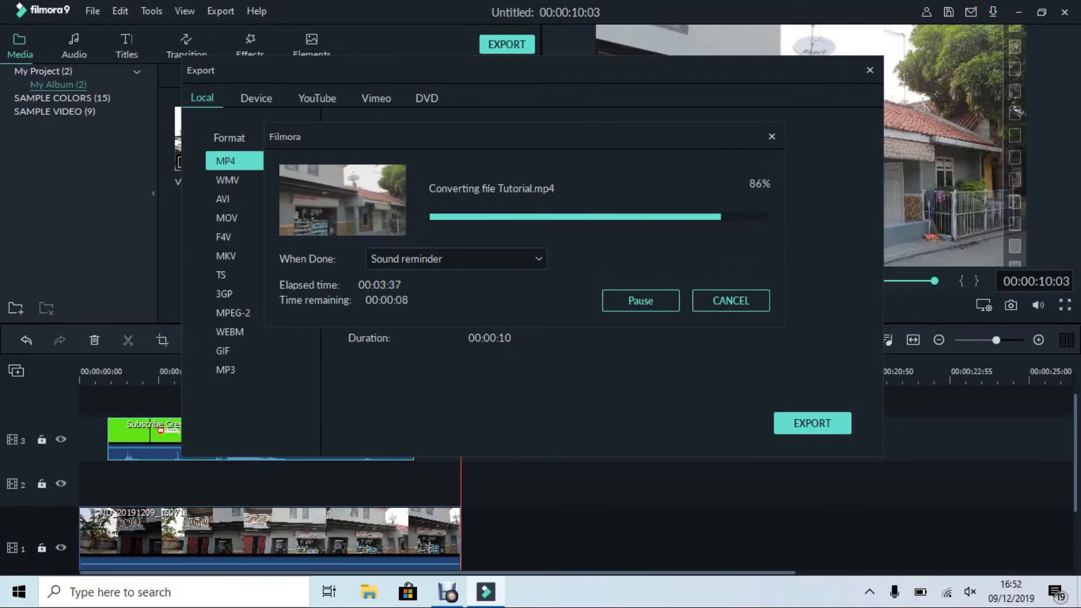
{"action": "key", "text": "Return"}
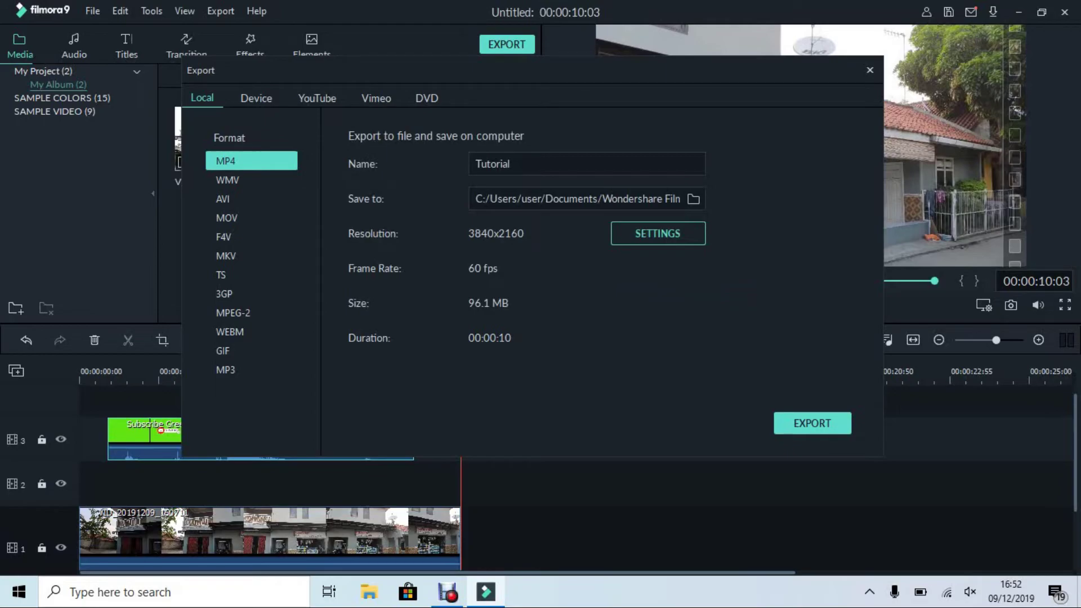
{"action": "key", "text": "Escape"}
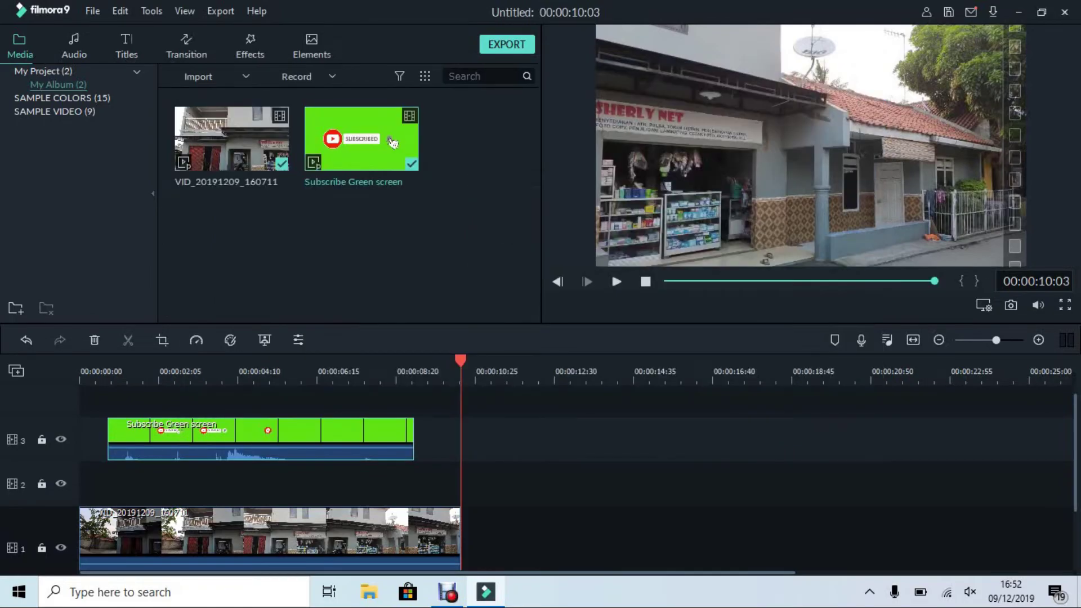
Exit the video editor without saving the changes to the project.
{"action": "key", "text": "alt+F4"}
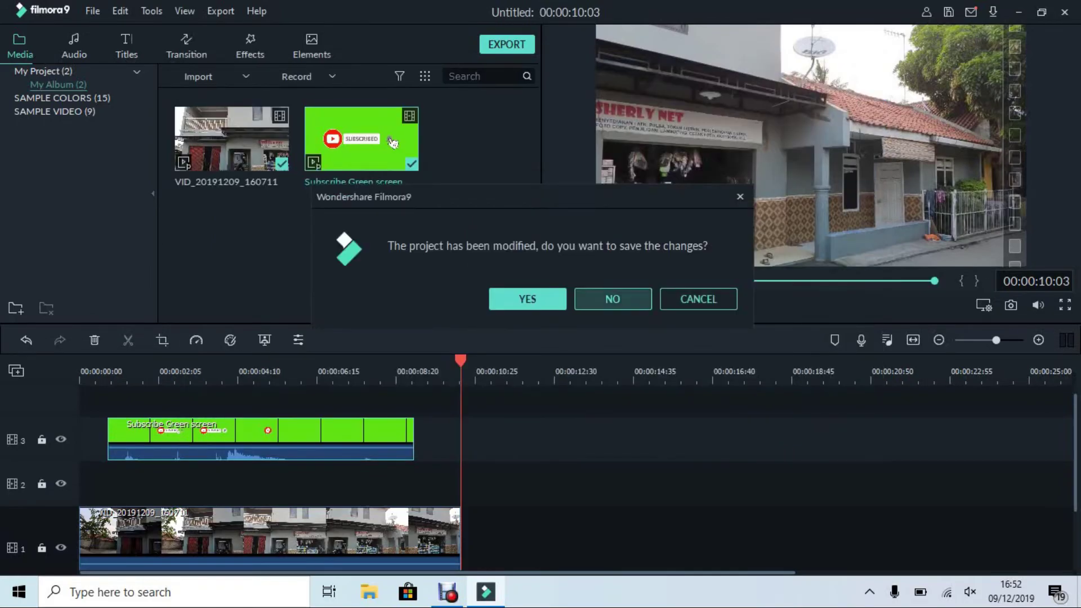
{"action": "left_click", "coordinate": [613, 299]}
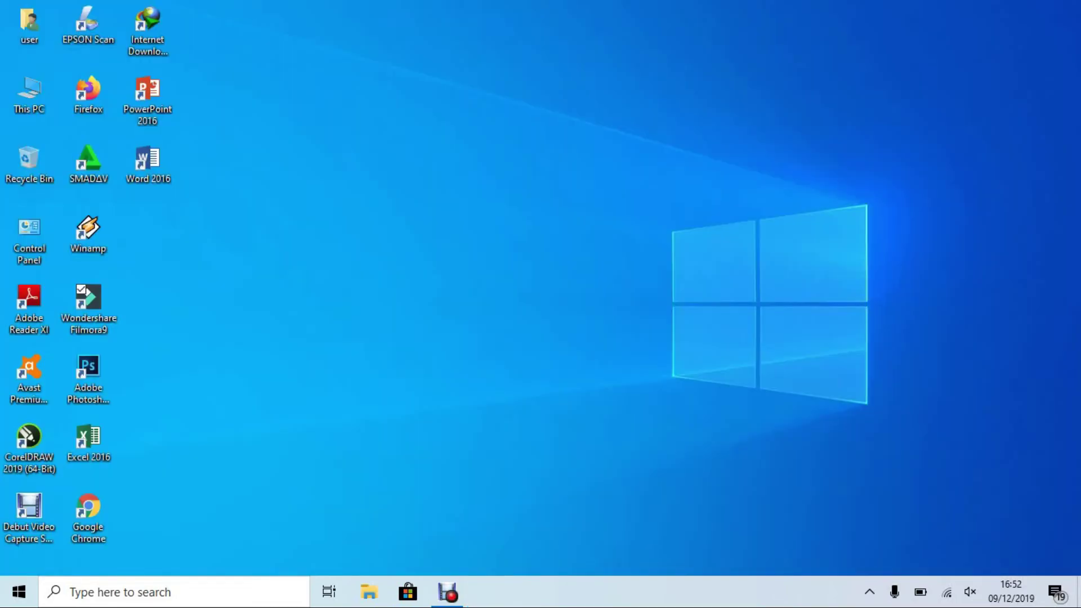